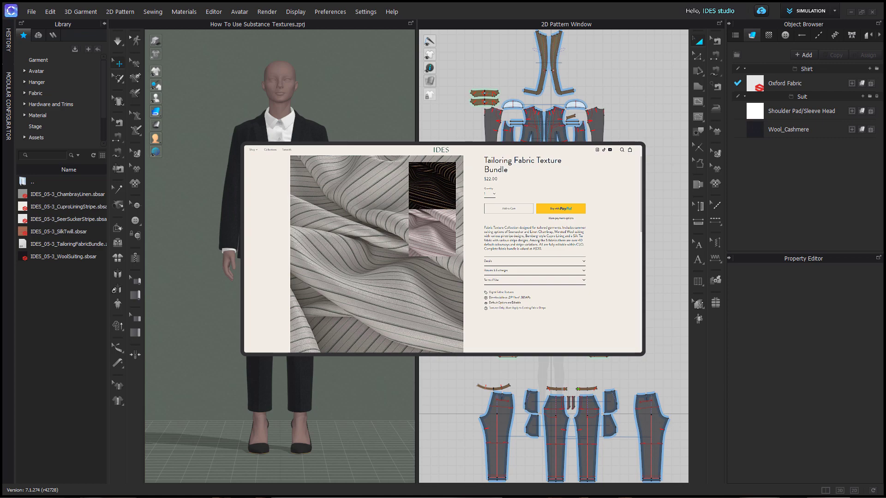
# - Give the sample cloth's fabric the Silk_Taffeta physical property preset
pyautogui.click(62, 256)
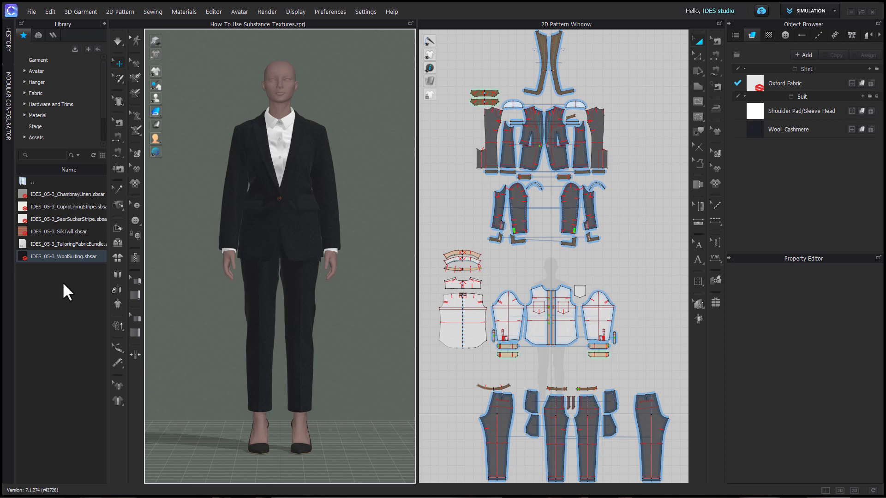
pyautogui.click(822, 450)
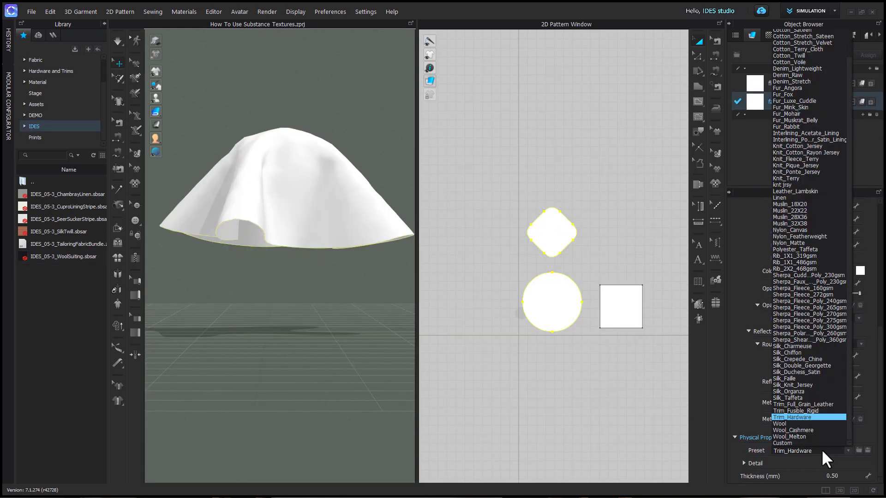
pyautogui.click(801, 348)
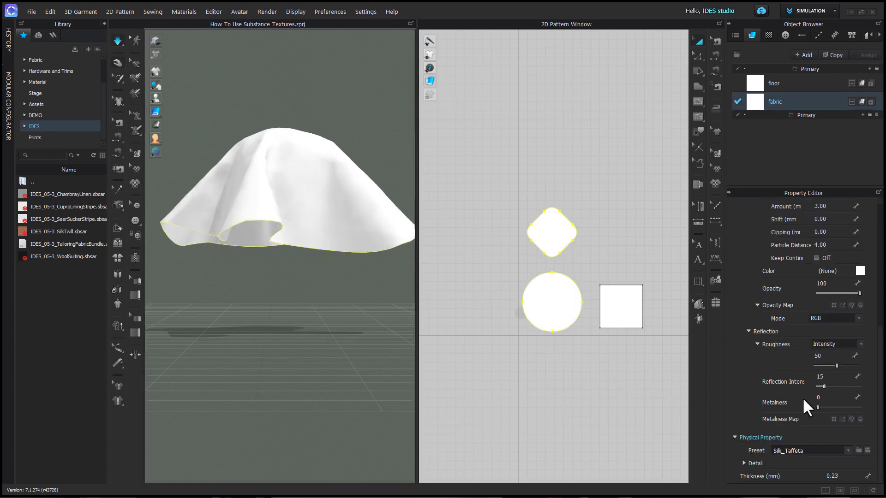
pyautogui.click(821, 451)
pyautogui.click(807, 366)
# - Drop WoolSuiting.sbsar onto the fabric, turning the cloth dark grey
pyautogui.moveTo(66, 194); pyautogui.dragTo(755, 102)
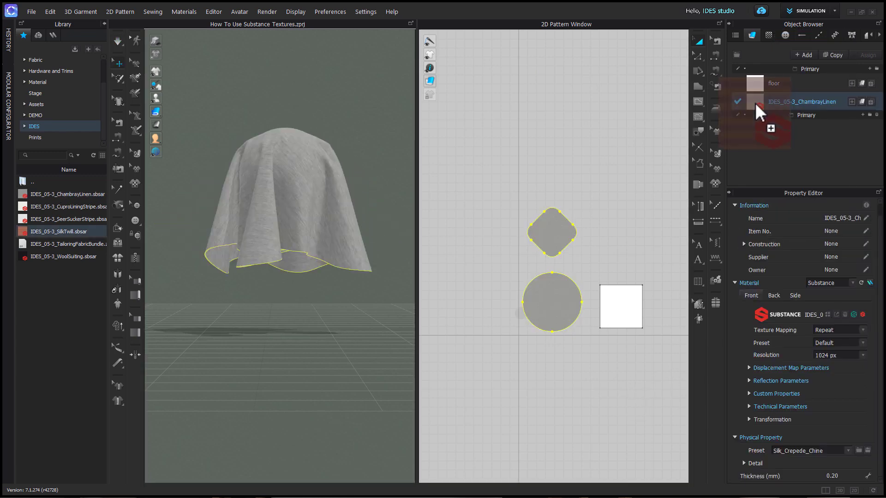
pyautogui.click(50, 58)
pyautogui.moveTo(54, 280); pyautogui.dragTo(755, 101)
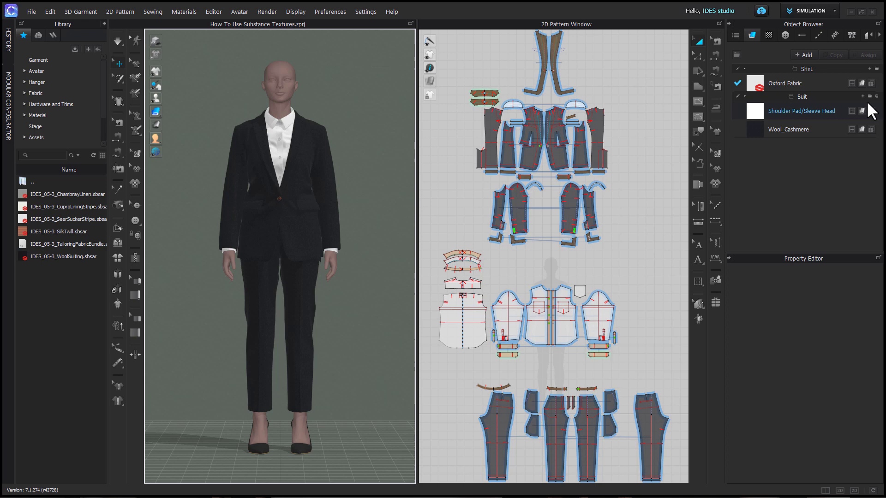
# - Inspect Oxford Fabric's Substance material, yarn settings and Cotton_Oxford preset, leaving them unchanged
pyautogui.click(810, 82)
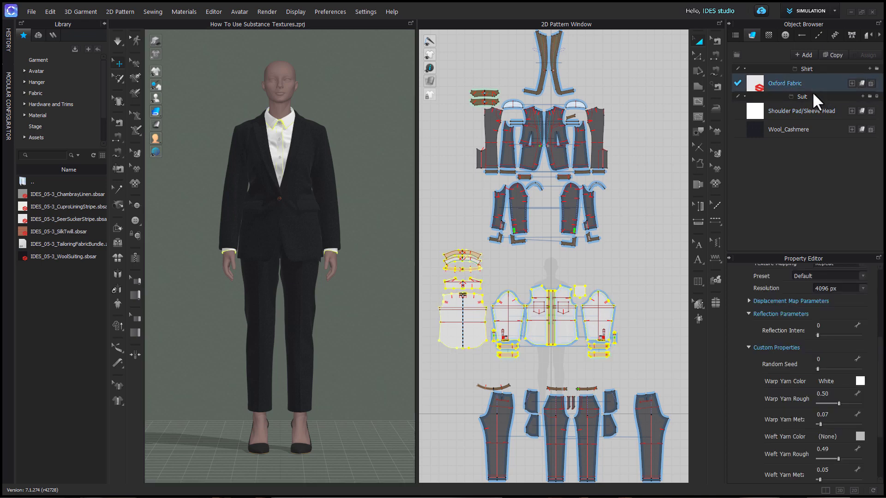
pyautogui.moveTo(879, 353); pyautogui.dragTo(871, 275)
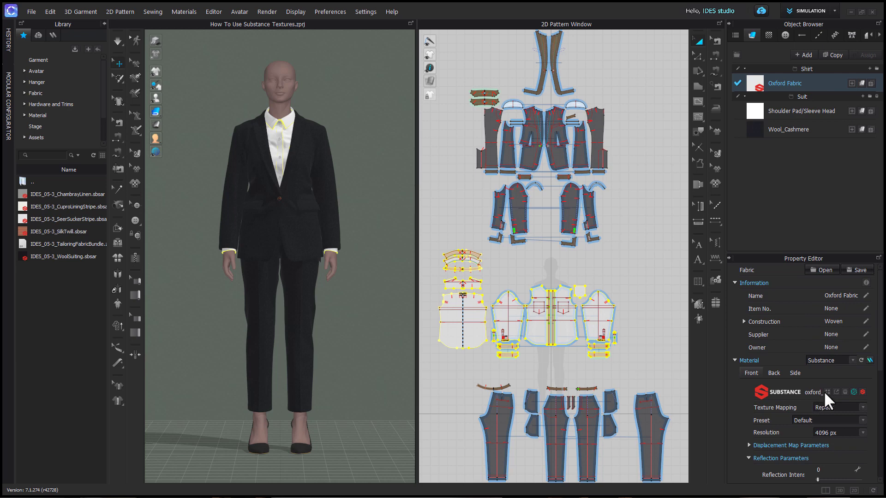
pyautogui.scroll(-10, 879, 323)
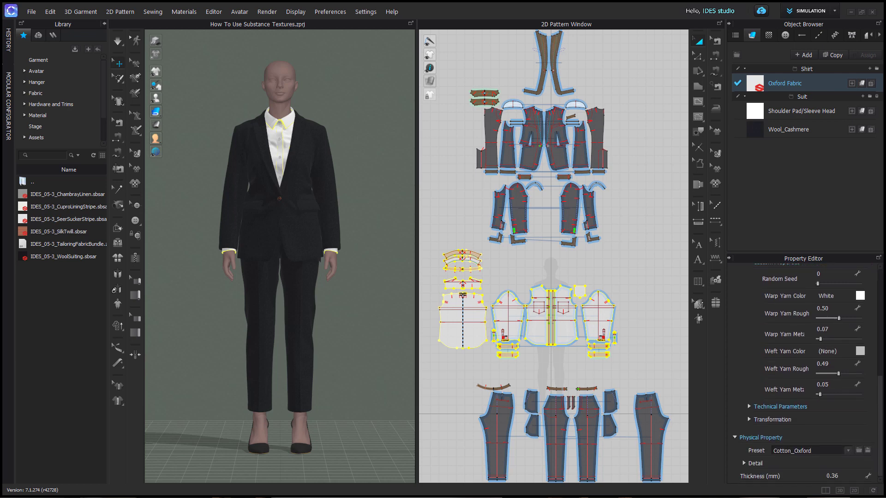
pyautogui.click(816, 451)
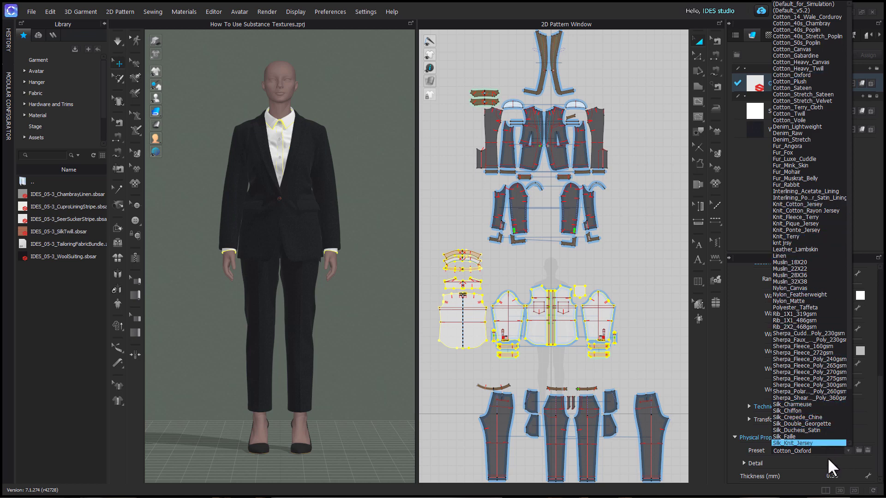
pyautogui.click(791, 458)
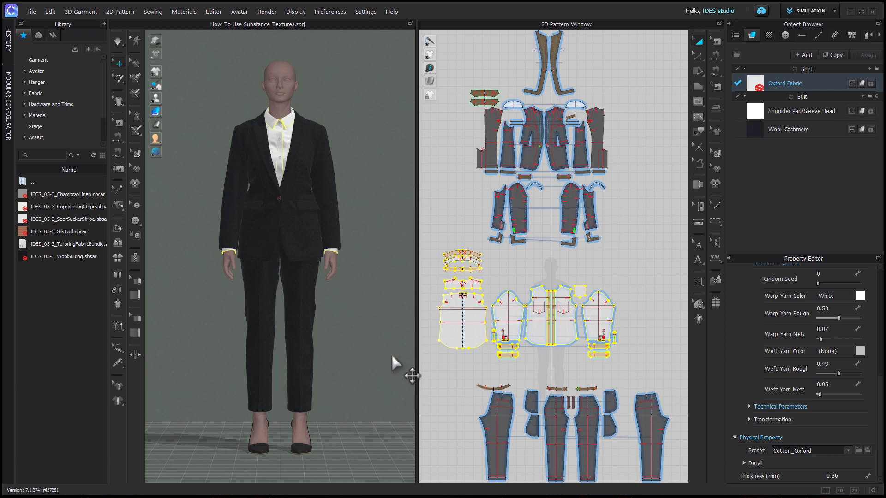
# - Browse Library to Fabric > IDES > IDES_05-3 and drop WoolSuiting.sbsar onto the Wool_Cashmere fabric
pyautogui.click(60, 92)
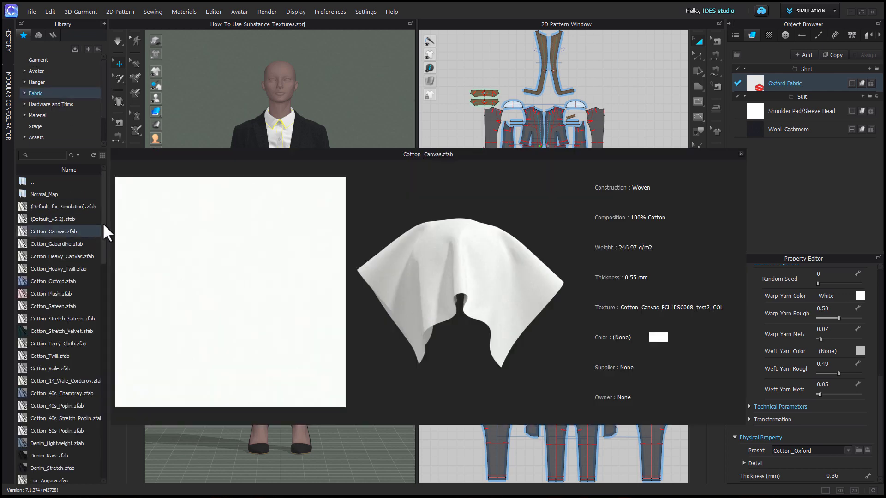
pyautogui.moveTo(103, 223)
pyautogui.mouseDown()
pyautogui.moveTo(109, 428)
pyautogui.moveTo(99, 217)
pyautogui.mouseUp()
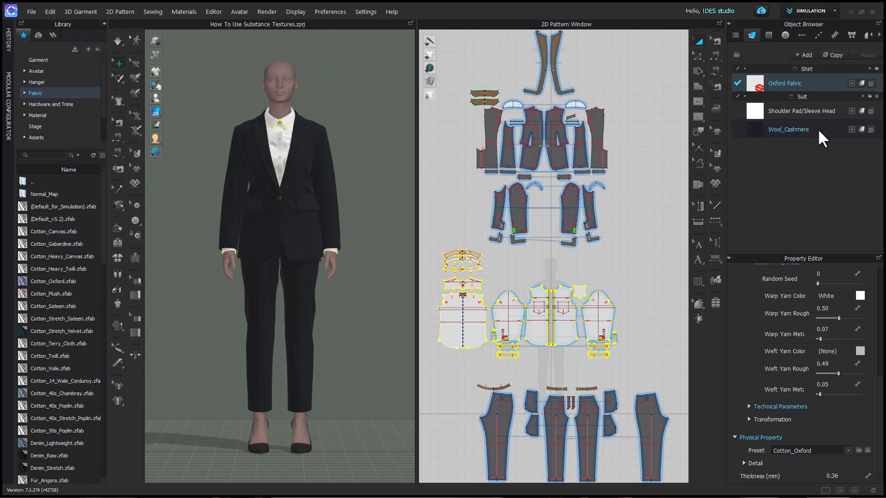
pyautogui.scroll(-1, 49, 131)
pyautogui.click(35, 126)
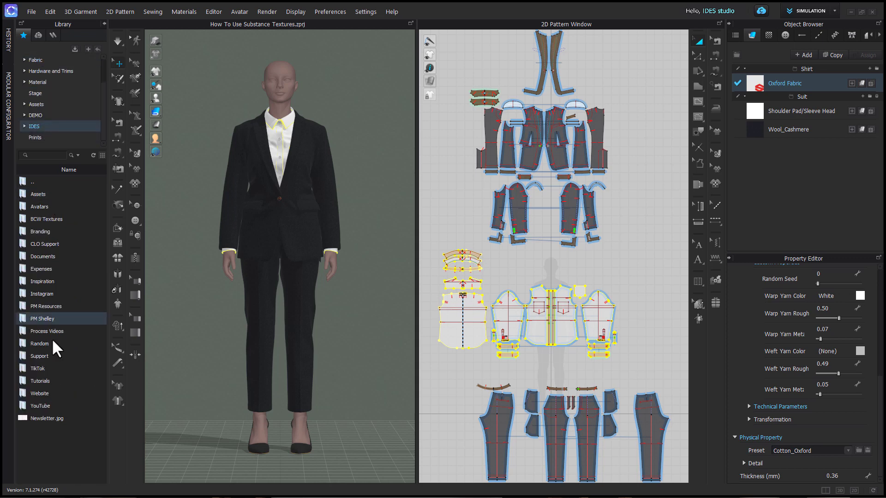
pyautogui.doubleClick(52, 344)
pyautogui.doubleClick(62, 256)
pyautogui.doubleClick(55, 219)
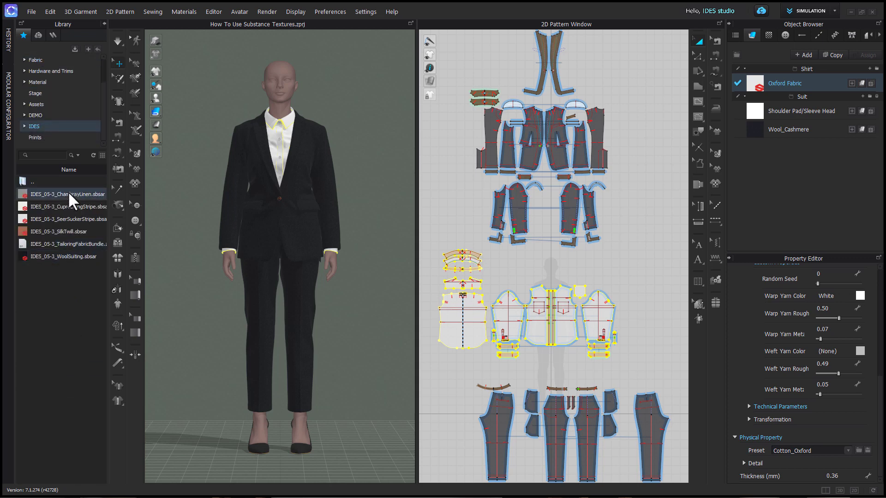
pyautogui.moveTo(71, 218)
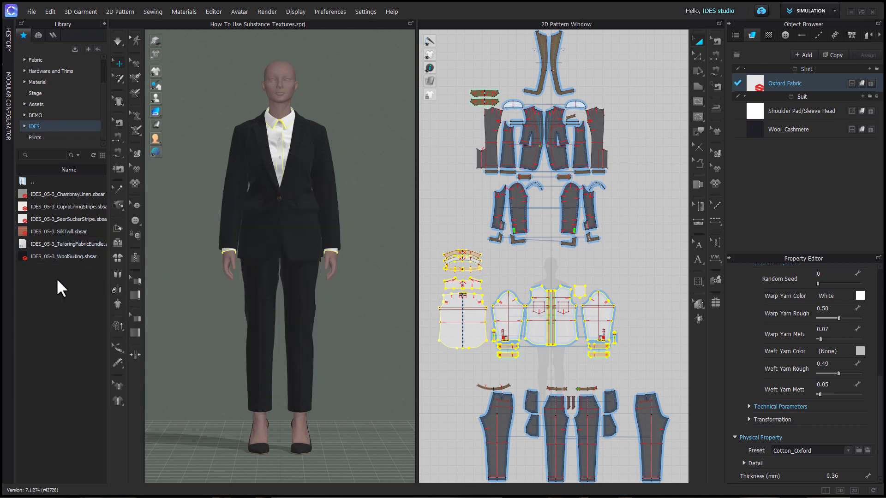
pyautogui.moveTo(59, 256); pyautogui.dragTo(757, 128)
# - Zoom and orbit the 3D view in close on the jacket's wool texture
pyautogui.scroll(5, 344, 306)
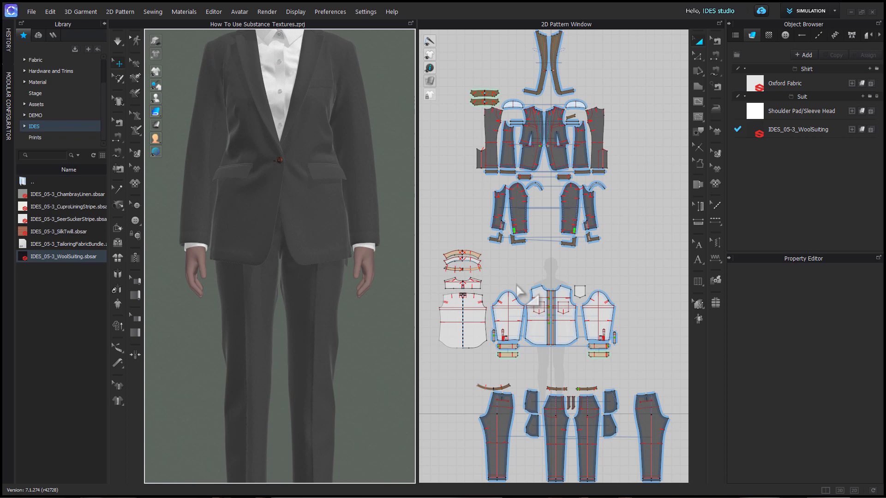
pyautogui.scroll(2, 401, 287)
pyautogui.scroll(5, 352, 297)
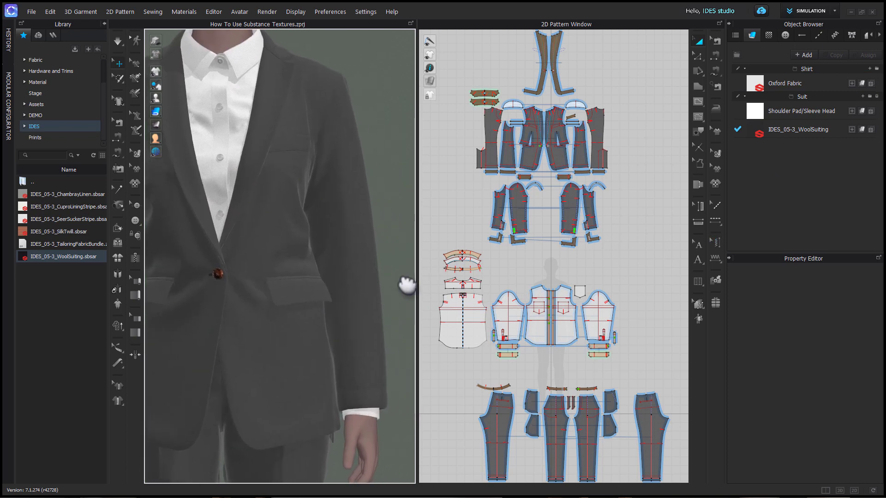
pyautogui.moveTo(407, 284)
pyautogui.mouseDown(button='right')
pyautogui.moveTo(342, 312)
pyautogui.moveTo(406, 293)
pyautogui.mouseUp(button='right')
# - Raise the WoolSuiting Substance texture resolution from 1024 px to 4096 px
pyautogui.click(794, 129)
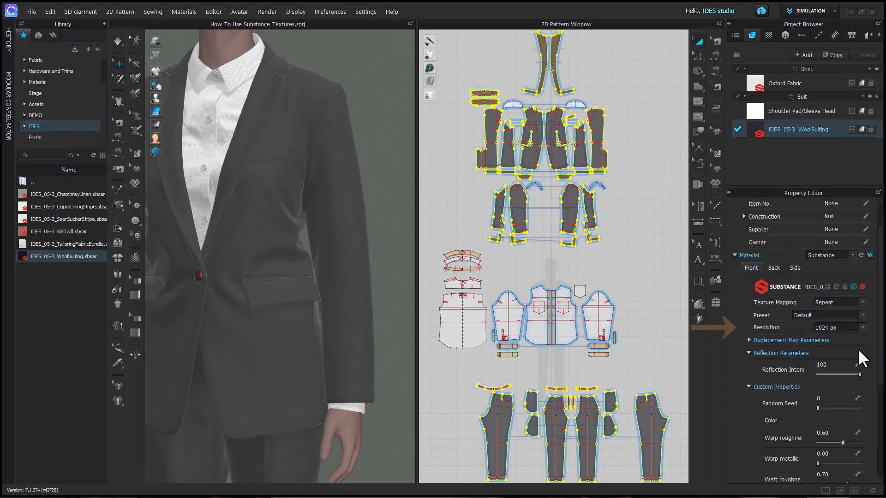
pyautogui.click(831, 327)
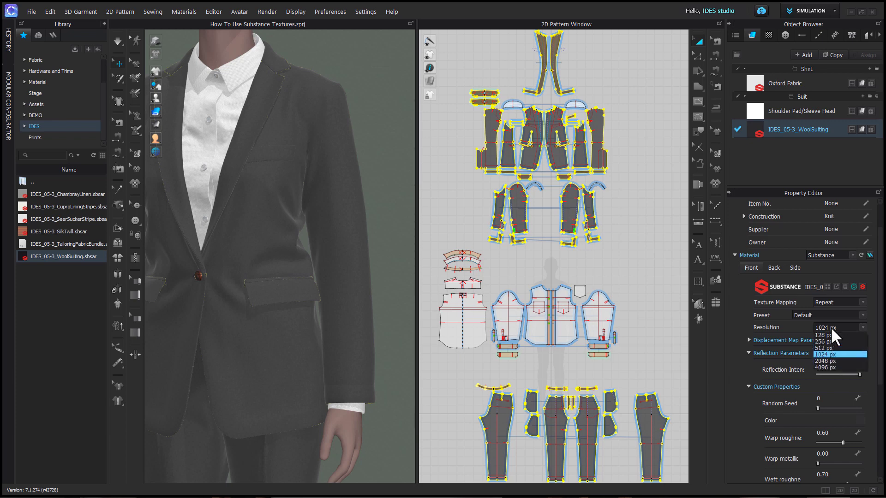
pyautogui.click(831, 327)
pyautogui.scroll(5, 311, 304)
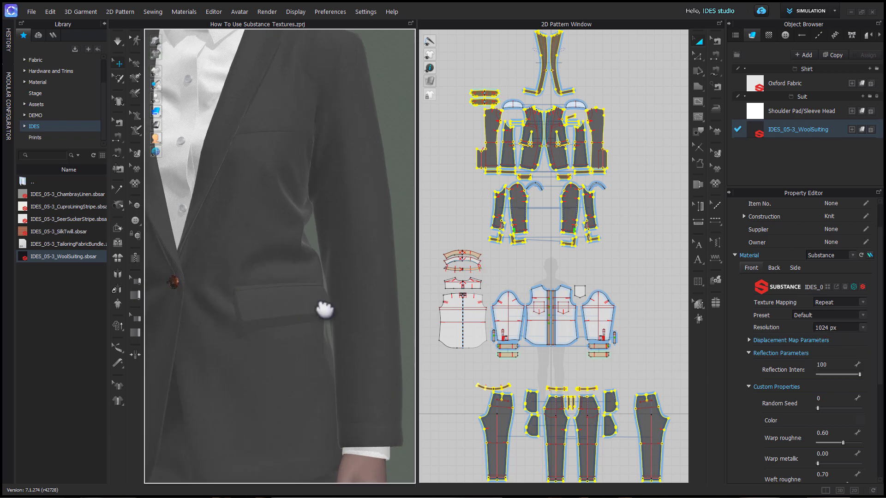
pyautogui.scroll(5, 305, 369)
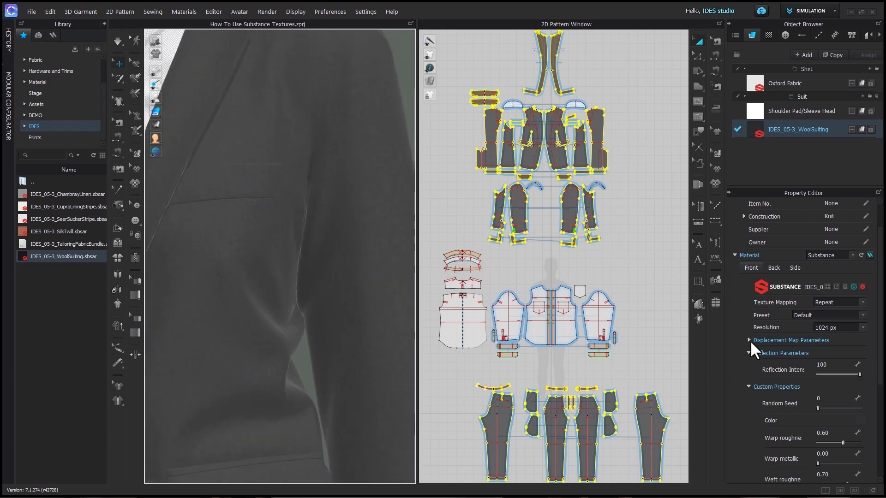
pyautogui.click(834, 327)
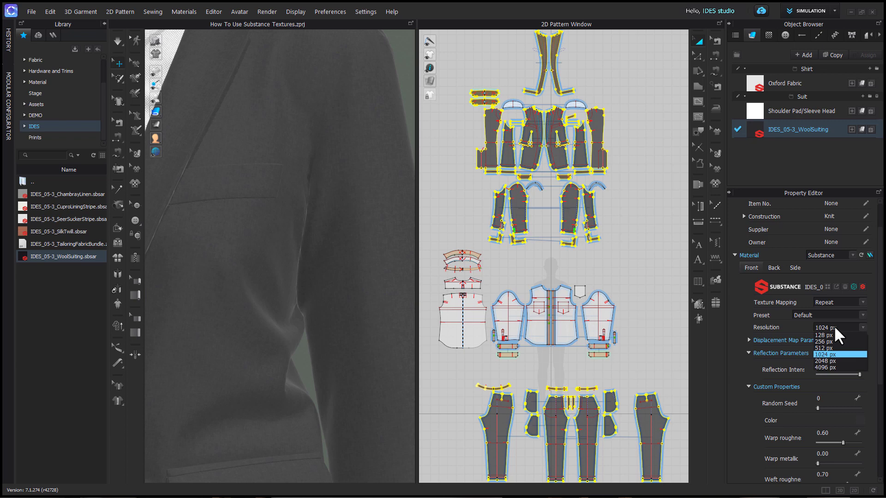
pyautogui.click(835, 367)
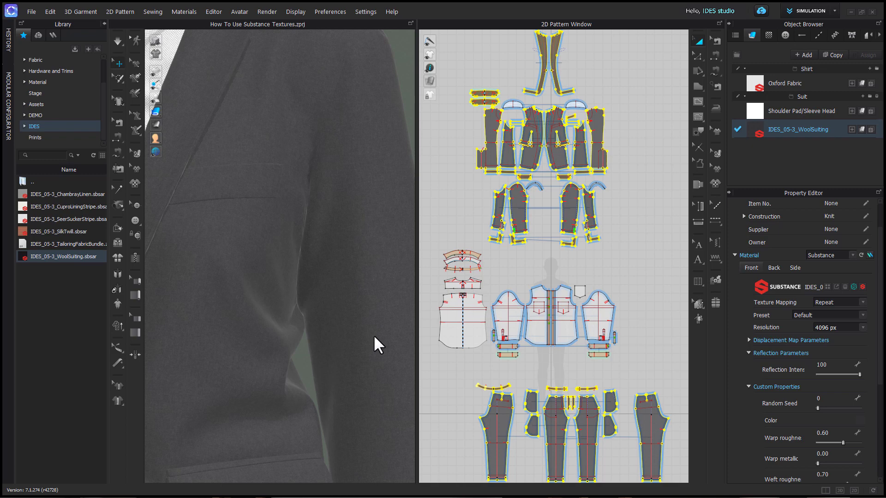
pyautogui.scroll(-5, 357, 344)
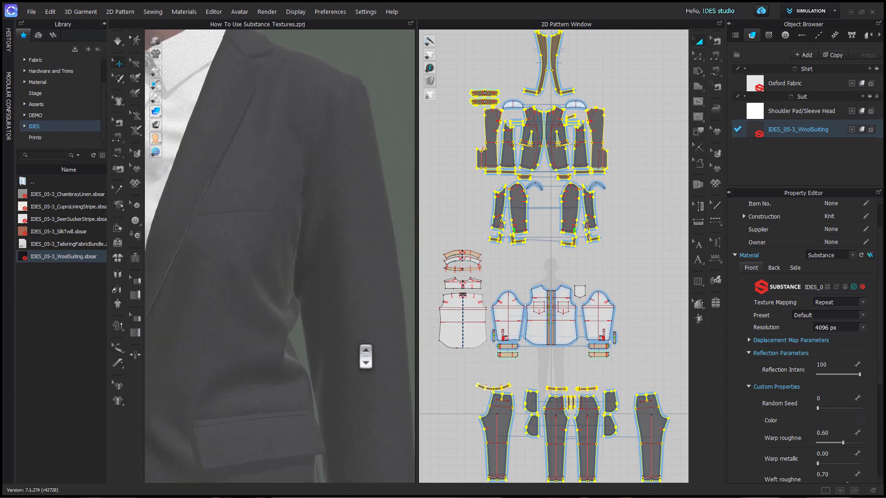
# - Lower the WoolSuiting Reflection Intensity from 100 to 0 and view the matte jacket
pyautogui.scroll(-2, 356, 395)
pyautogui.moveTo(357, 394); pyautogui.dragTo(381, 359, button='middle')
pyautogui.click(749, 353)
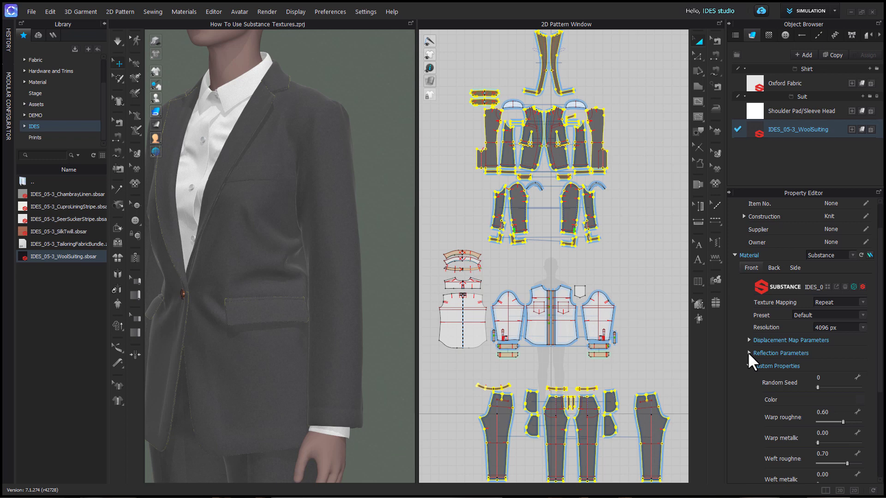
pyautogui.click(749, 353)
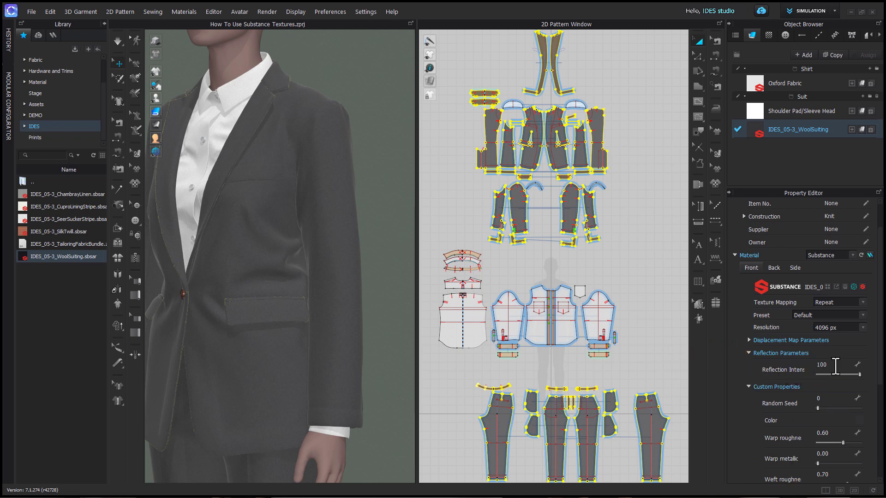
pyautogui.click(859, 373)
pyautogui.moveTo(819, 380); pyautogui.dragTo(804, 379)
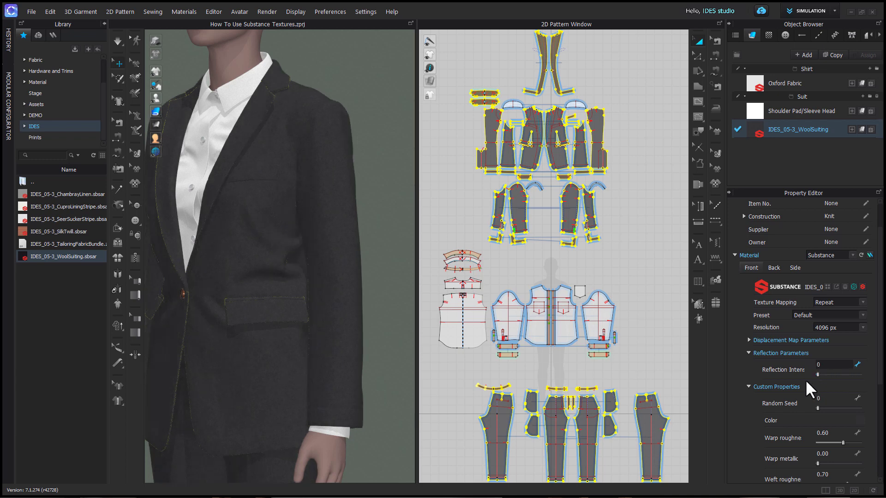
pyautogui.click(401, 362)
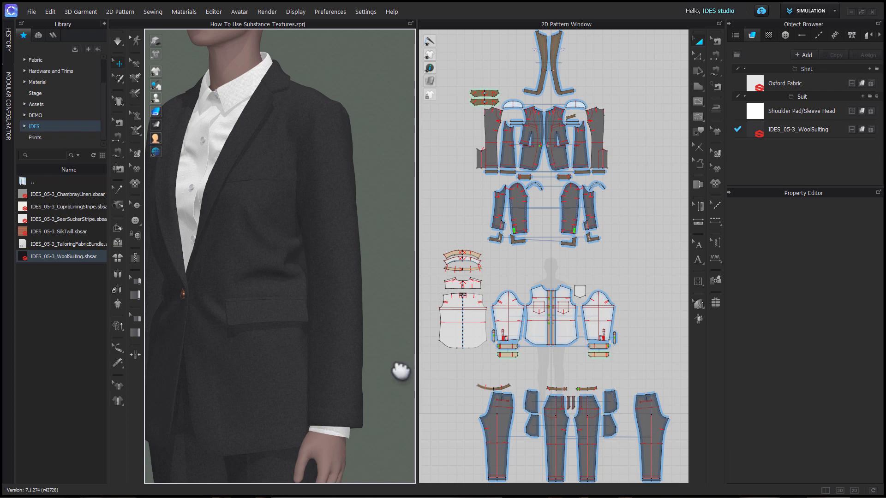
pyautogui.moveTo(395, 368); pyautogui.dragTo(436, 360, button='middle')
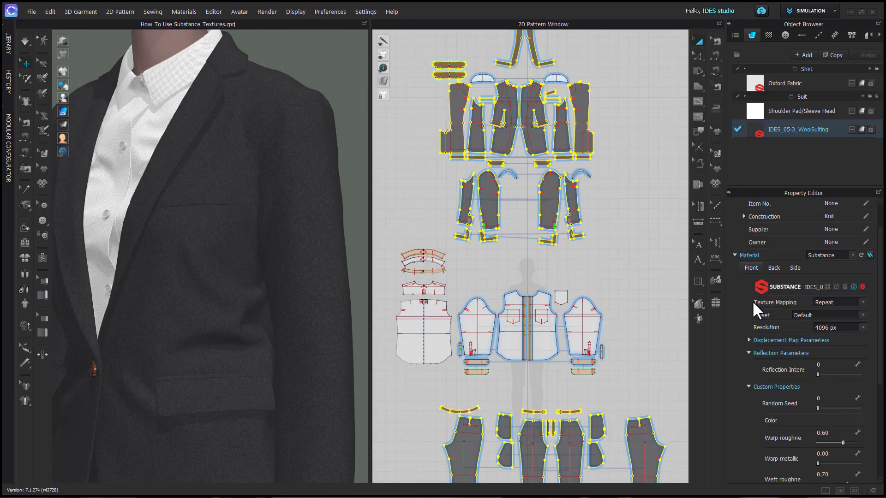
# - Keep Texture Mapping on Repeat and switch the Substance preset to Pink
pyautogui.click(861, 301)
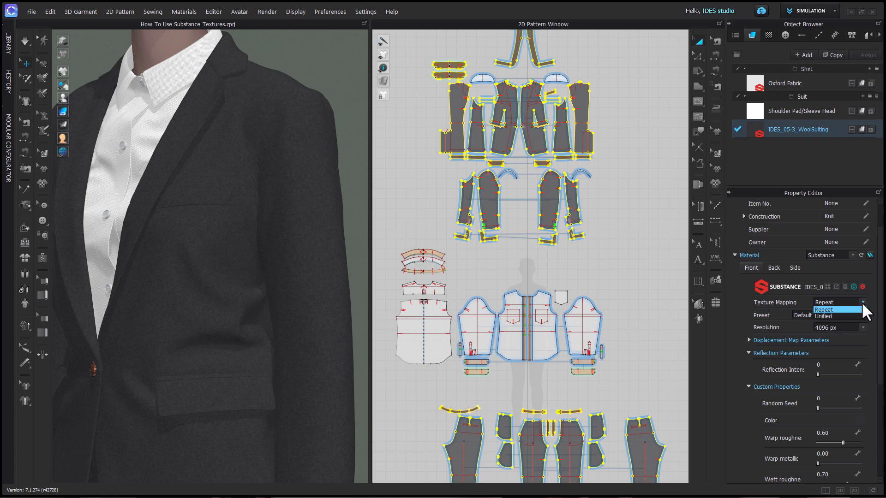
pyautogui.click(863, 303)
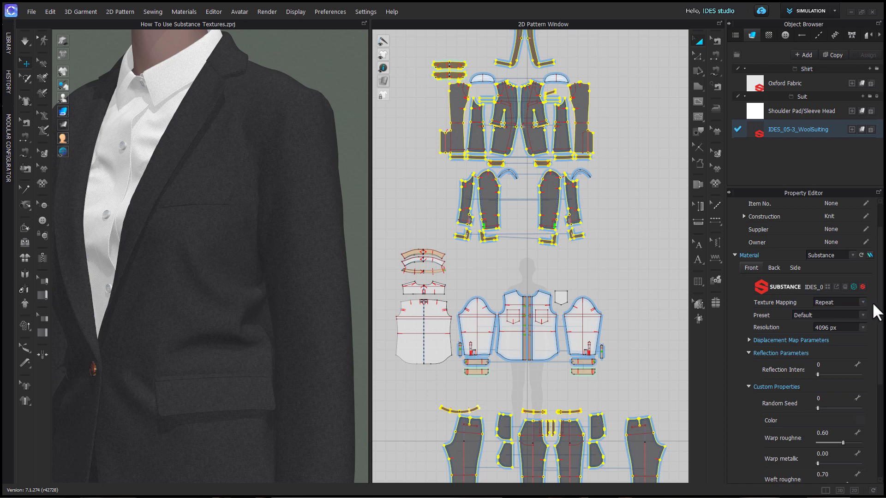
pyautogui.click(809, 315)
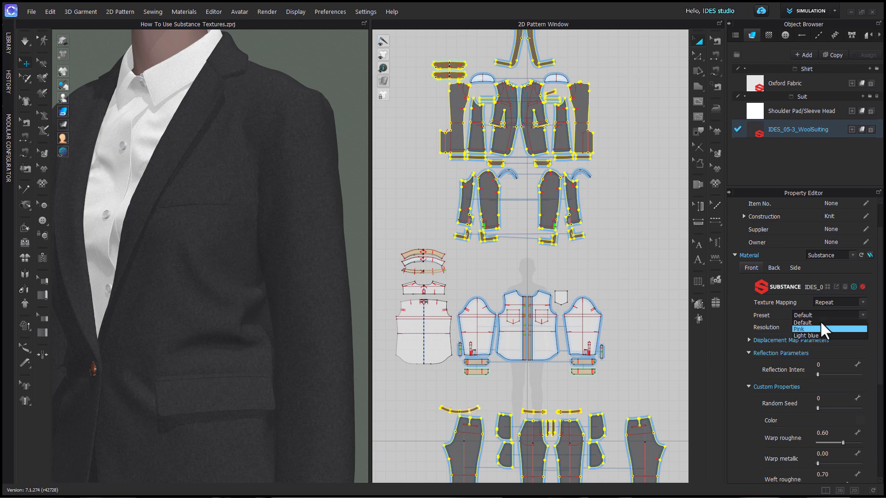
pyautogui.click(821, 329)
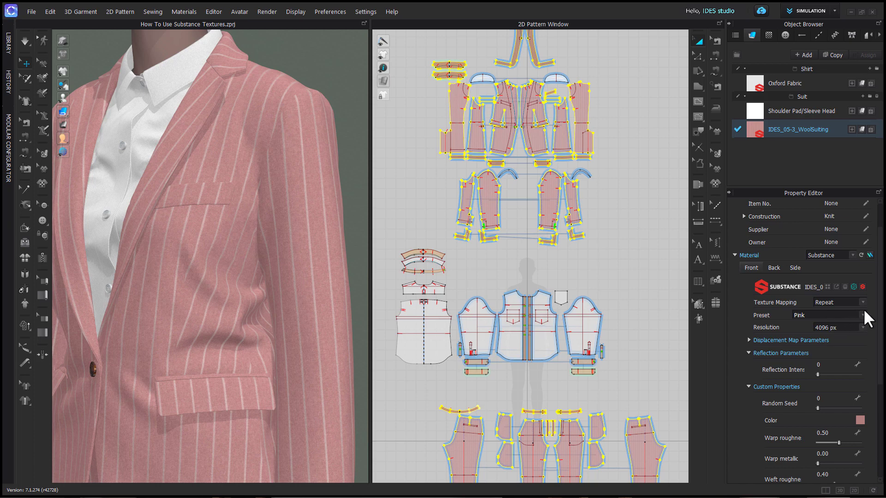
# - Return the preset to Default and open the Displacement Map Amount (mm) field
pyautogui.scroll(1, 864, 311)
pyautogui.scroll(-3, 875, 340)
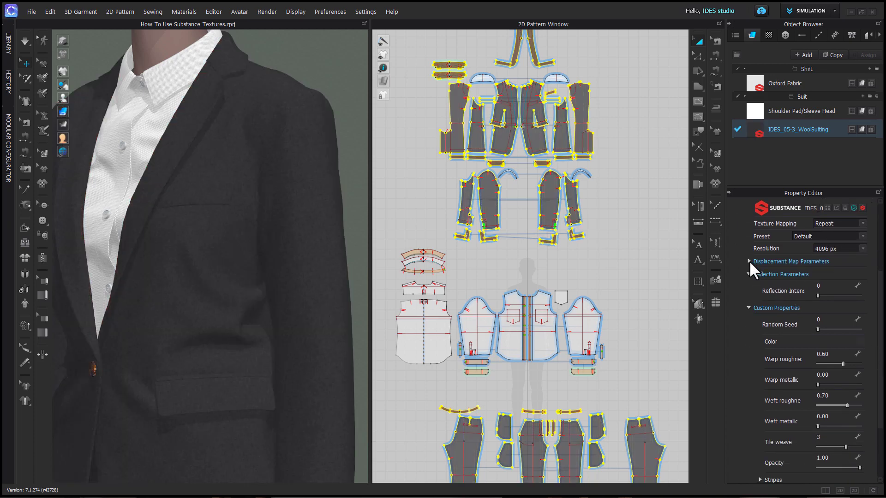
pyautogui.click(749, 261)
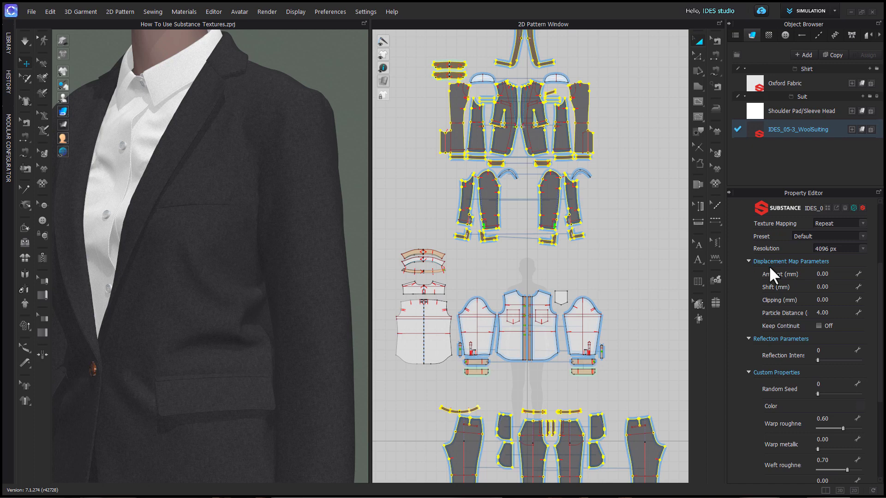
pyautogui.click(830, 275)
# - Expand Technical Parameters and drag the Random Seed slider to vary the weave
pyautogui.scroll(-3, 884, 332)
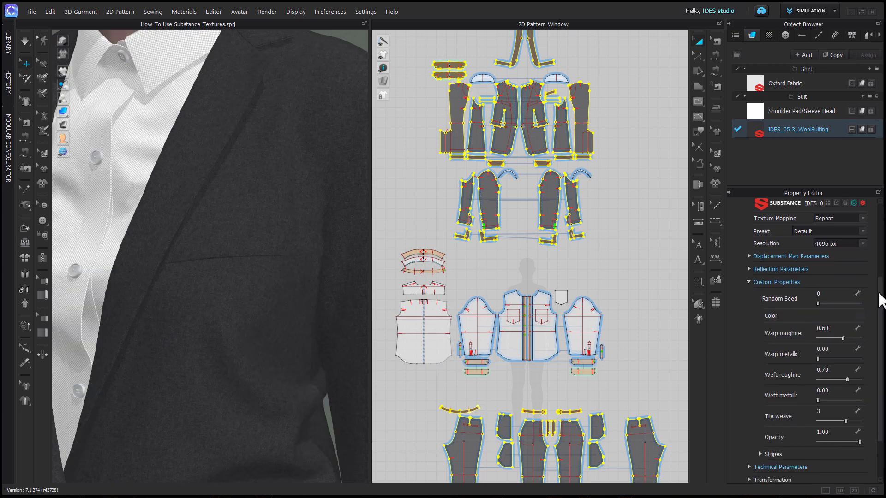
pyautogui.scroll(-1, 884, 332)
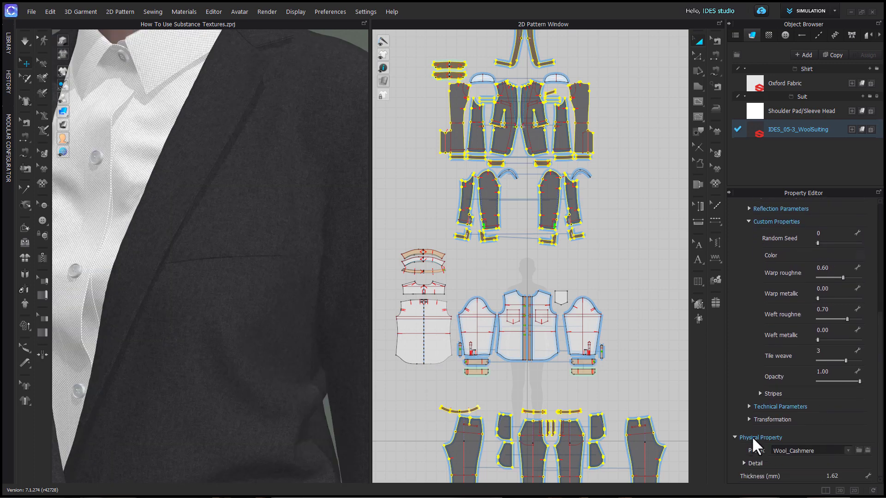
pyautogui.click(749, 407)
pyautogui.scroll(-3, 881, 369)
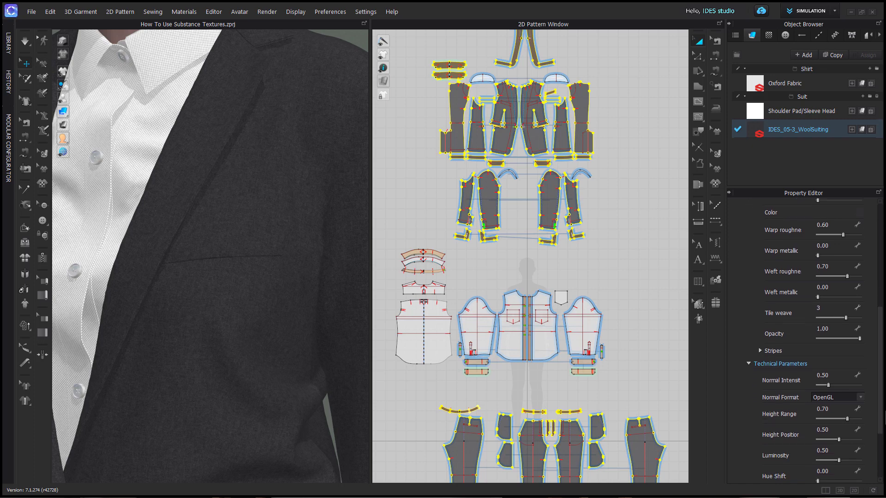
pyautogui.scroll(6, 882, 382)
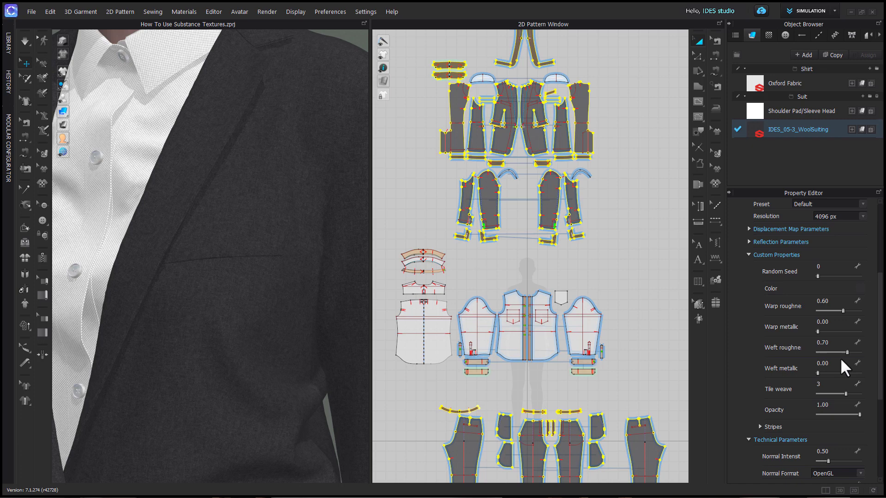
pyautogui.moveTo(818, 276); pyautogui.dragTo(825, 276)
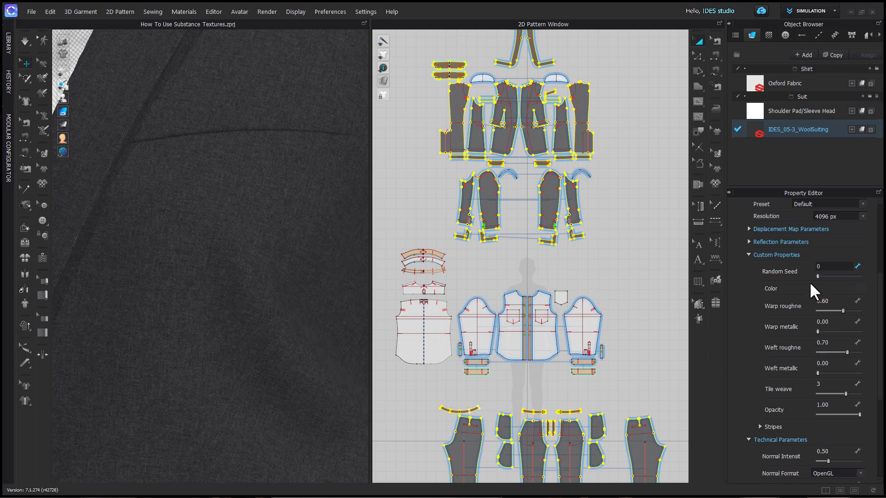
# - Set the wool suiting to warp roughness 0.79, weft roughness 0.49 and opacity 0.63
pyautogui.click(859, 289)
pyautogui.click(784, 83)
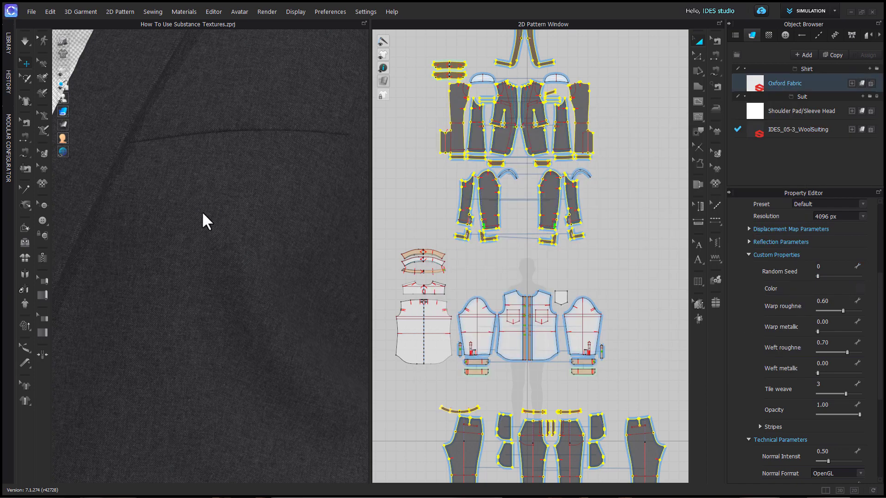
pyautogui.moveTo(234, 228); pyautogui.dragTo(328, 321, button='middle')
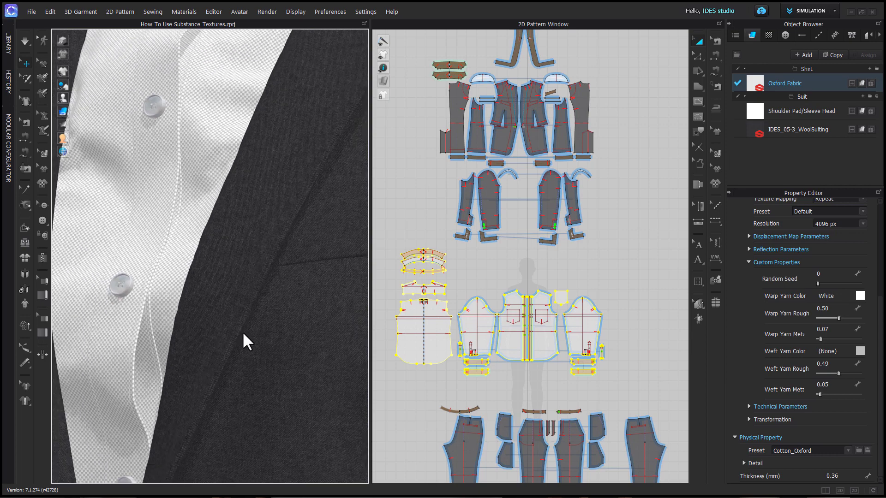
pyautogui.scroll(-3, 189, 190)
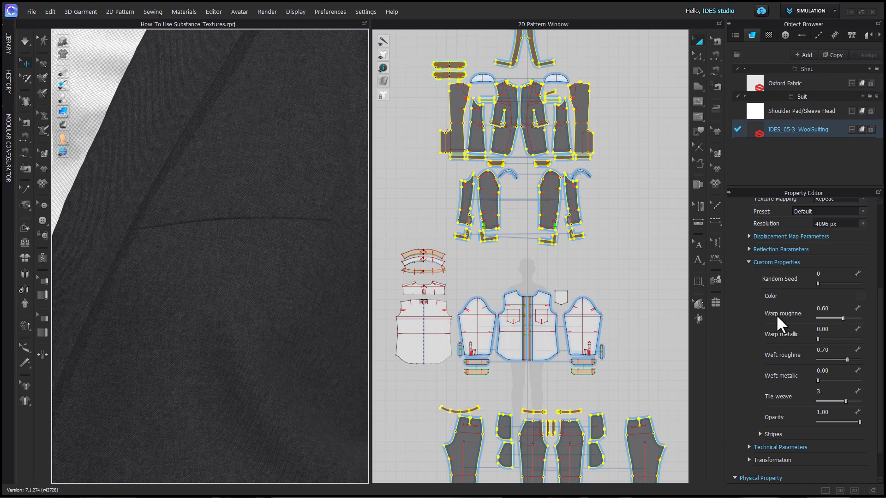
pyautogui.moveTo(843, 318); pyautogui.dragTo(831, 319)
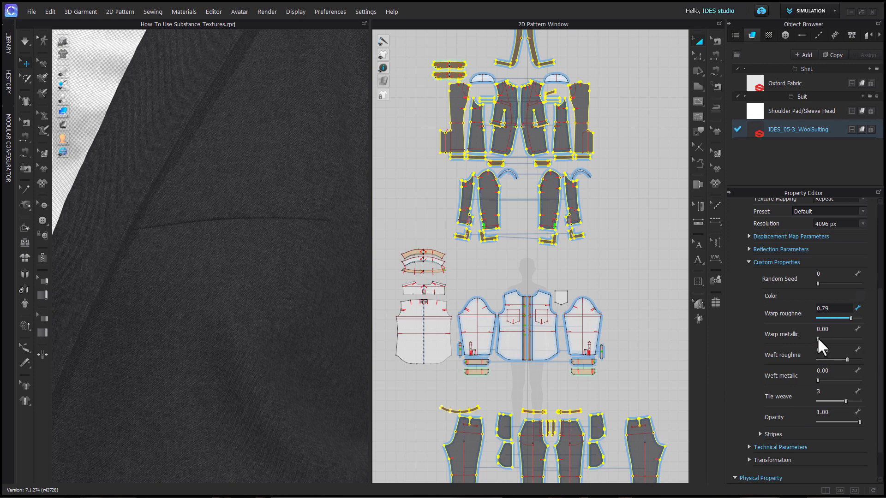
pyautogui.moveTo(817, 339); pyautogui.dragTo(838, 360)
pyautogui.moveTo(845, 401); pyautogui.dragTo(844, 422)
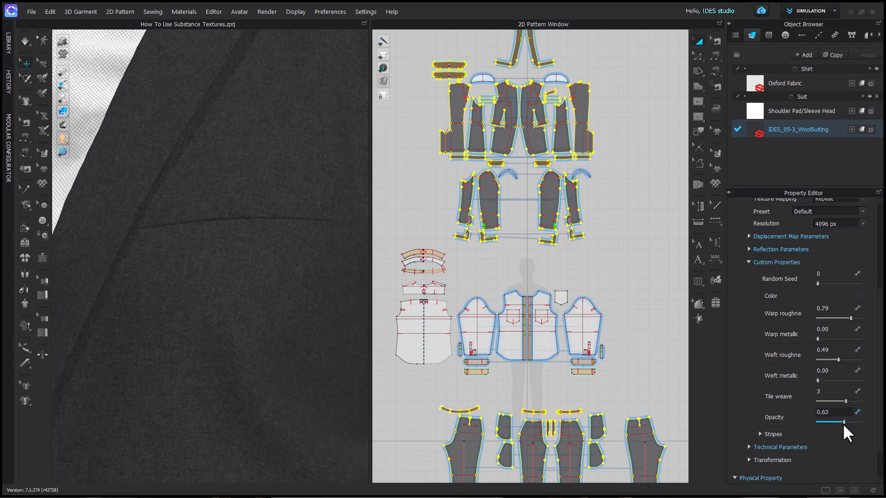
pyautogui.scroll(-10, 344, 302)
# - Switch the 3D view to realistic render mode and orbit around the jacket
pyautogui.click(333, 346)
pyautogui.moveTo(333, 346); pyautogui.dragTo(334, 318, button='right')
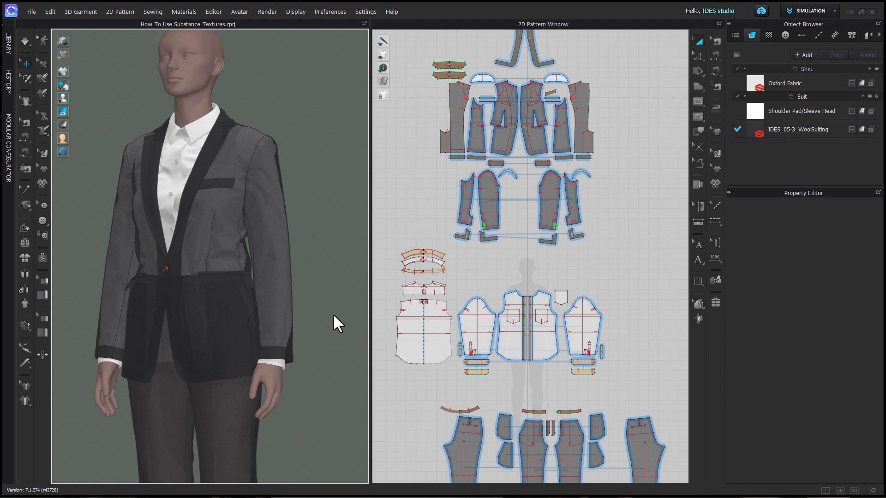
pyautogui.click(63, 40)
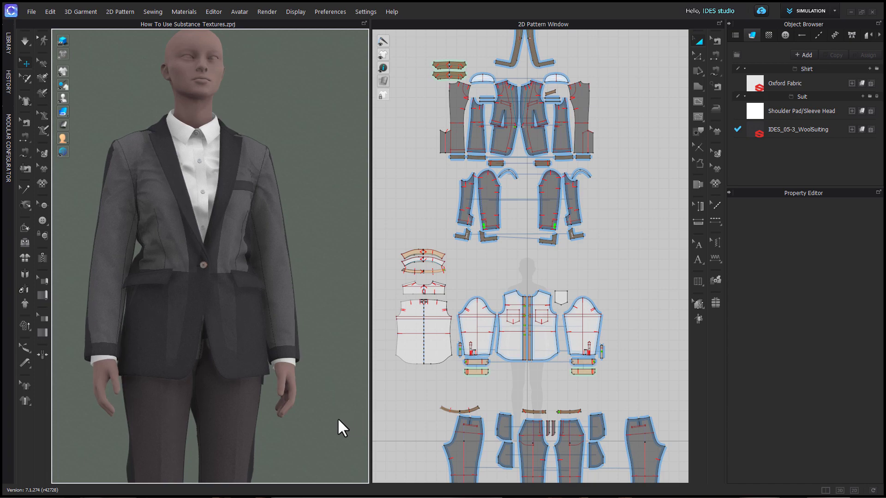
pyautogui.moveTo(337, 417); pyautogui.dragTo(271, 421, button='right')
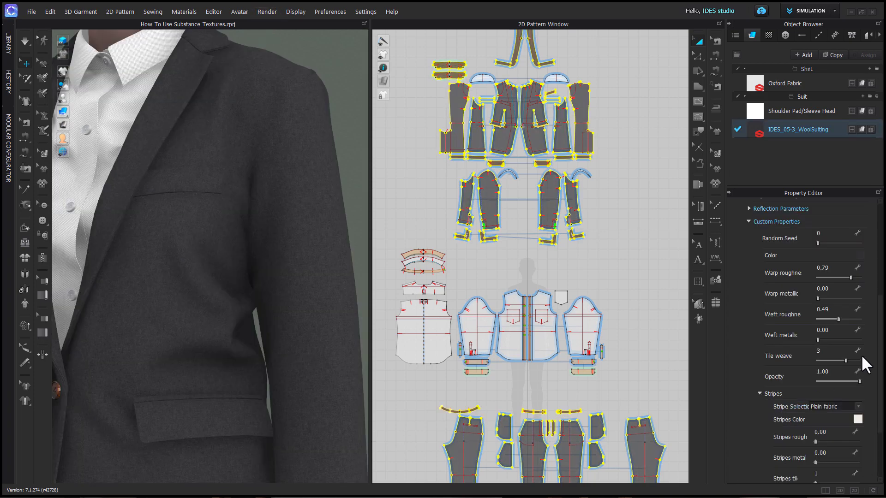
pyautogui.scroll(-3, 859, 353)
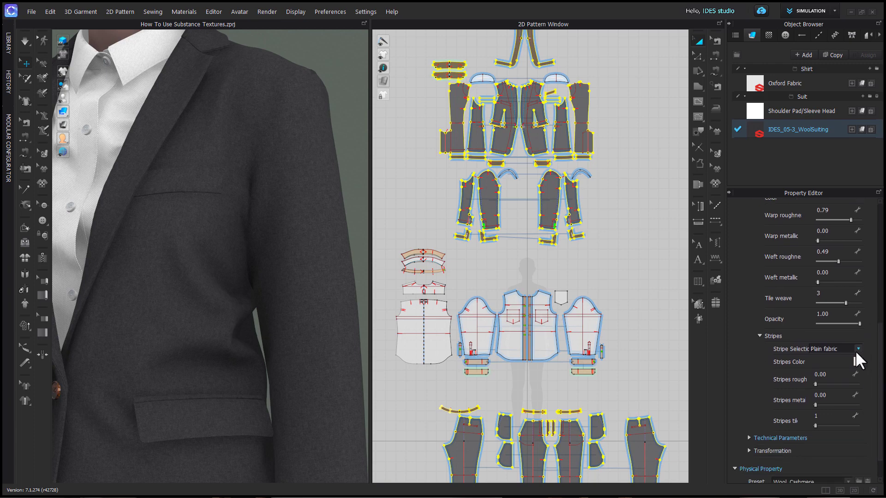
# - Set the WoolSuiting Stripe Selection to Thin stripes
pyautogui.click(857, 349)
pyautogui.click(822, 362)
pyautogui.click(843, 347)
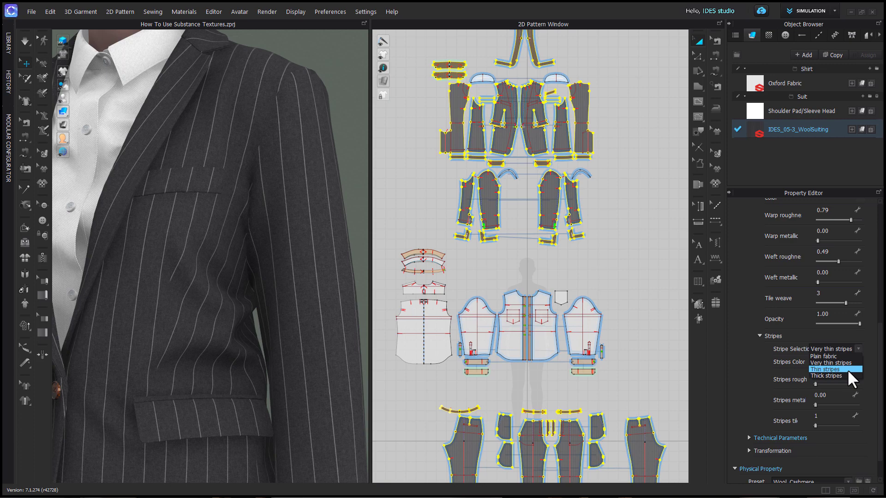
pyautogui.press('Return')
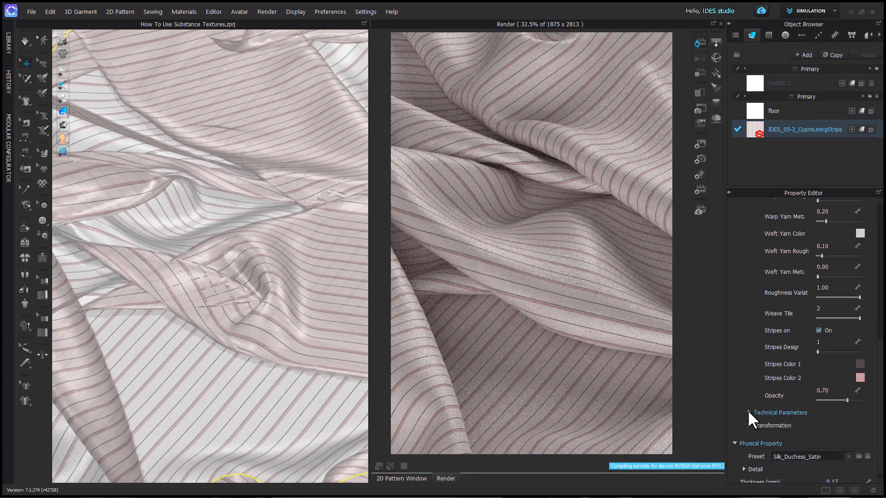
# - Raise the cupro lining stripe's Normal Intensity under Technical Parameters to 0.50 and re-render
pyautogui.click(748, 412)
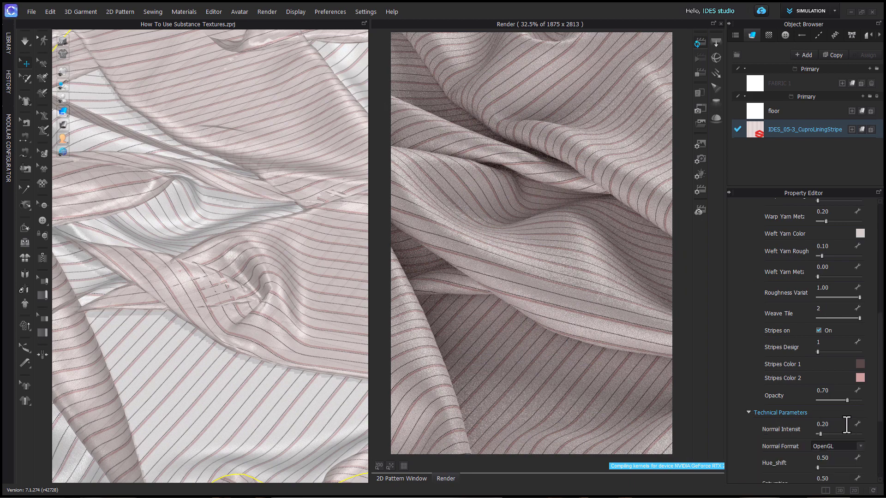
pyautogui.doubleClick(830, 424)
pyautogui.write('.5')
pyautogui.press('Return')
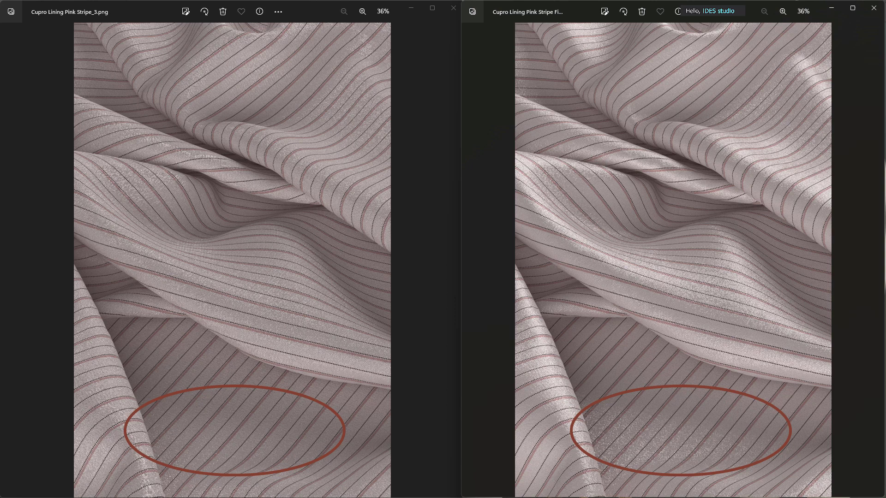
# - Switch the left Photos window to the previous pink stripe render to compare with the right one
pyautogui.click(9, 264)
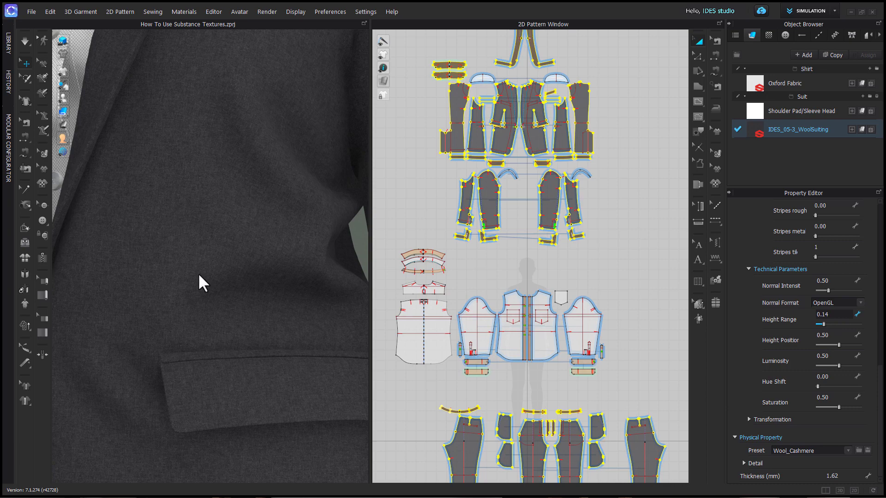
# - Shift the wool suiting hue to 0.43, then preview texture widths of 5 and 20 in
pyautogui.scroll(2, 199, 276)
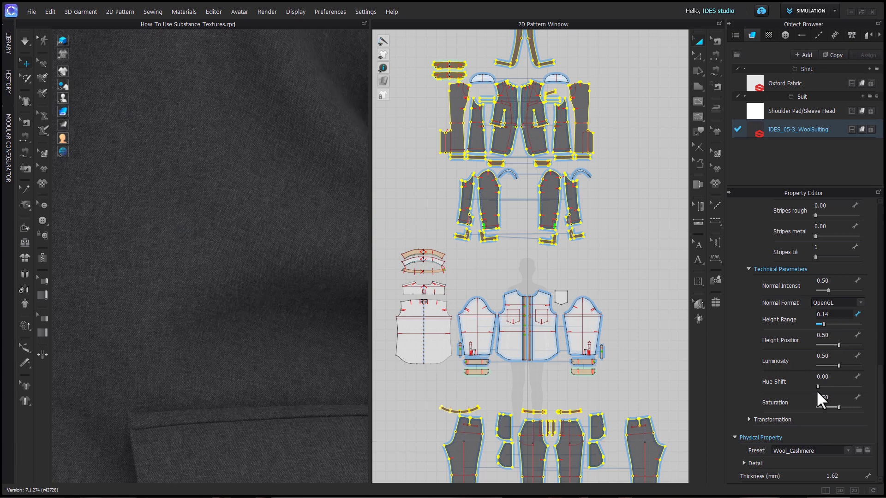
pyautogui.moveTo(818, 386); pyautogui.dragTo(835, 387)
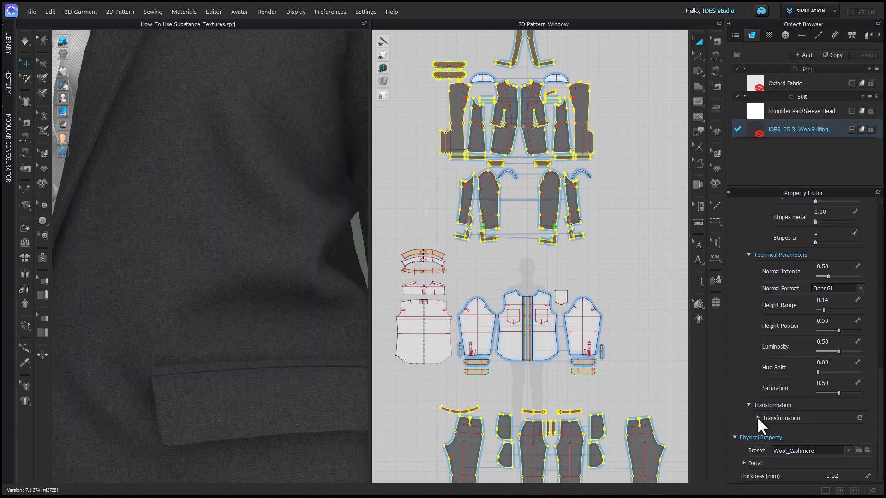
pyautogui.click(758, 418)
pyautogui.scroll(-2, 817, 412)
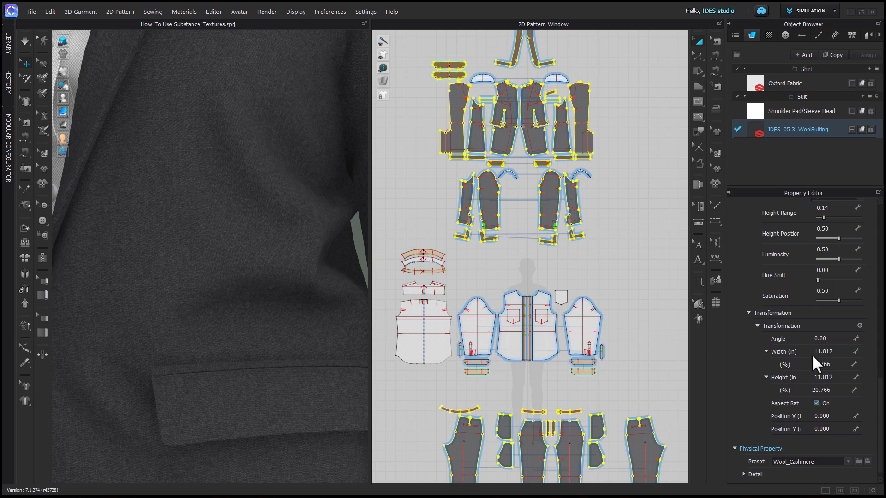
pyautogui.click(847, 353)
pyautogui.write('5')
pyautogui.press('Return')
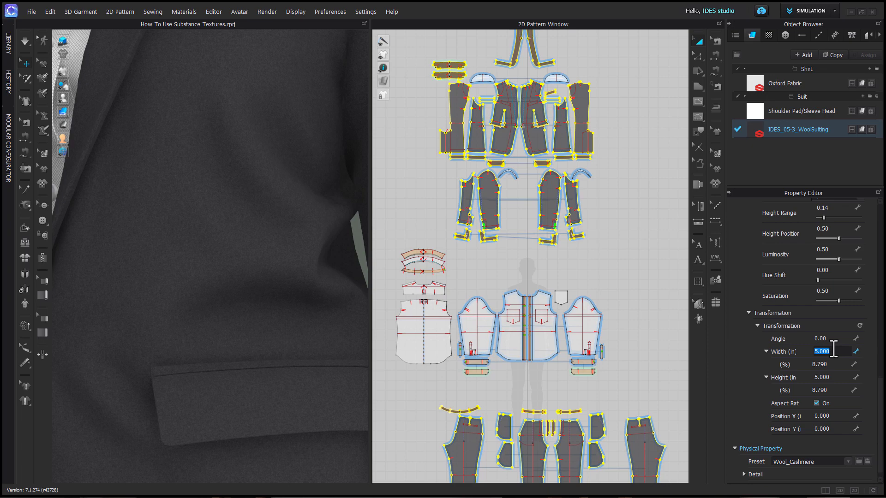
pyautogui.write('20')
pyautogui.press('Return')
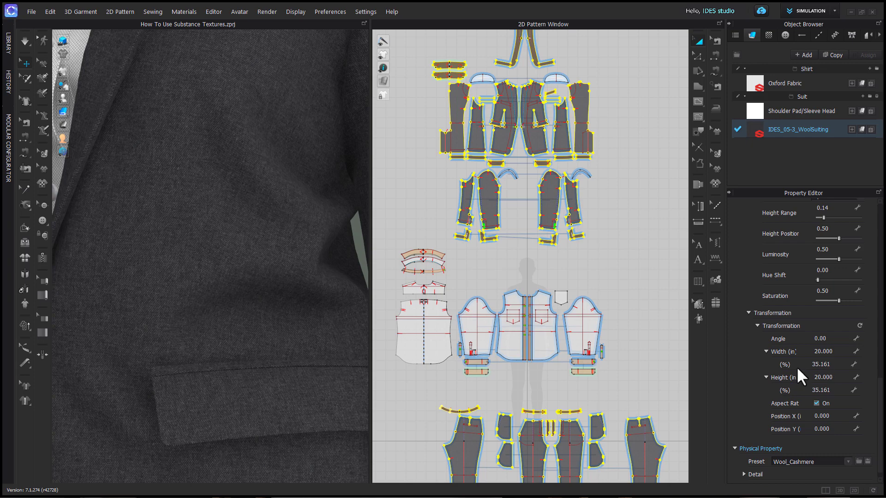
# - Set the texture width to 11.8 in and the horizontal position to 10
pyautogui.press('Tab')
pyautogui.write('11.8')
pyautogui.press('Tab')
pyautogui.scroll(-3, 223, 326)
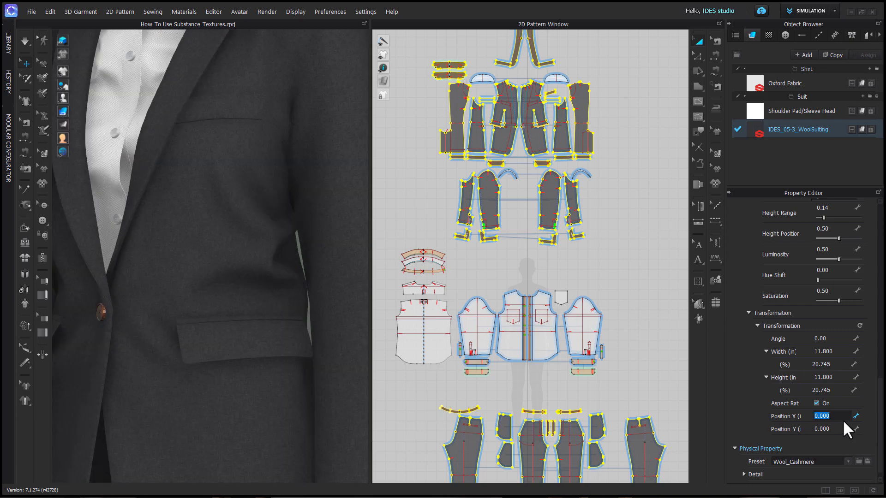
pyautogui.write('10')
pyautogui.press('Return')
# - Place the pocket flap line on Front Right, show 2D texture, and select the WoolSuiting fabric
pyautogui.click(42, 153)
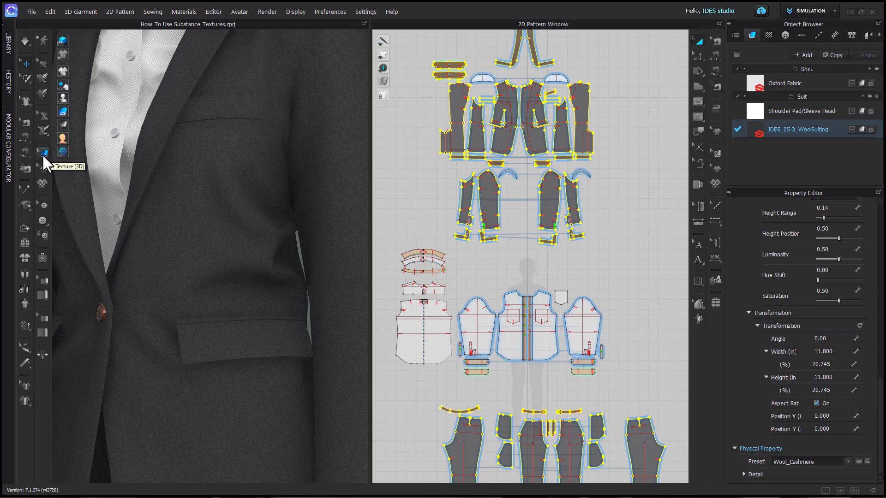
pyautogui.click(240, 254)
pyautogui.click(242, 344)
pyautogui.scroll(10, 524, 148)
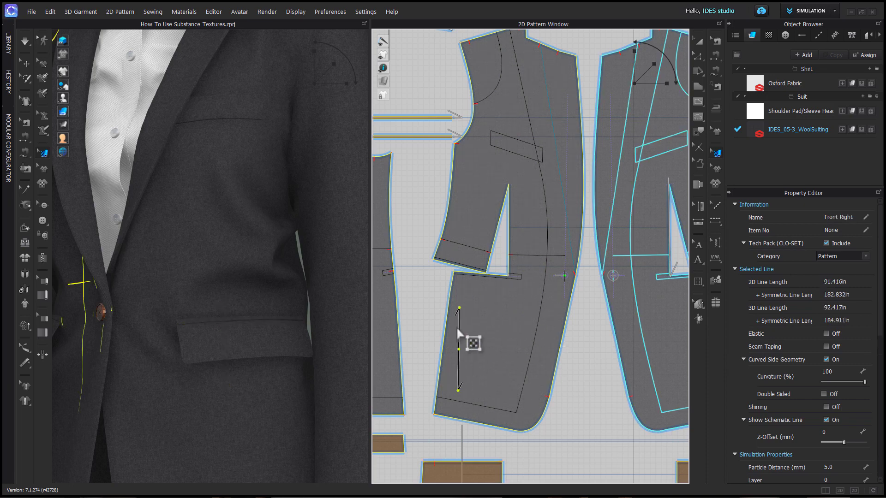
pyautogui.click(526, 352)
pyautogui.click(396, 81)
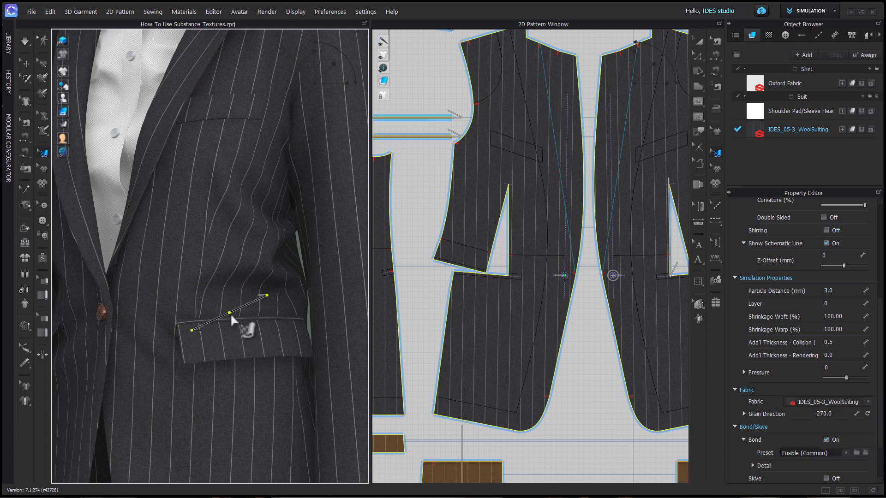
pyautogui.click(798, 129)
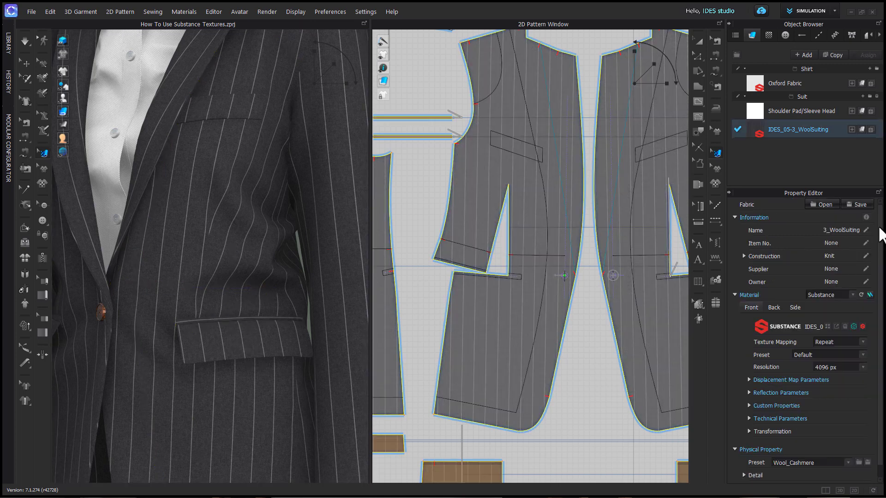
# - Save the WoolSuiting fabric, choosing Add Custom Image for its preview
pyautogui.click(851, 203)
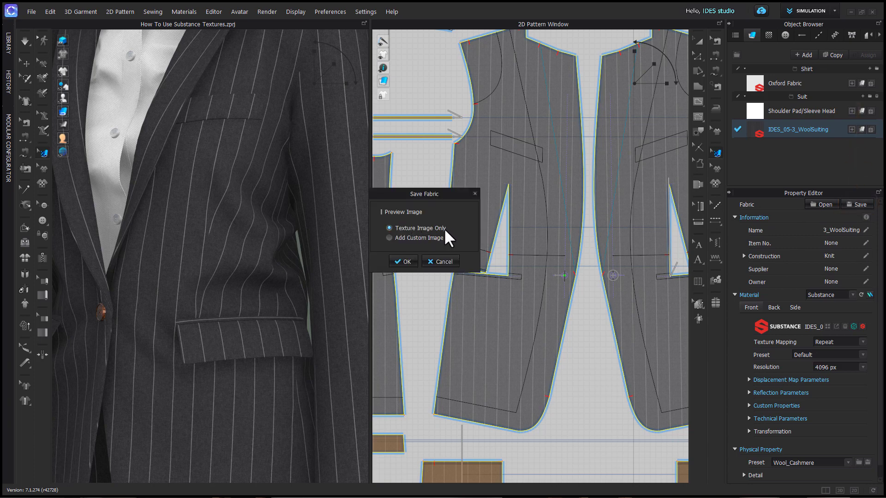
pyautogui.click(395, 238)
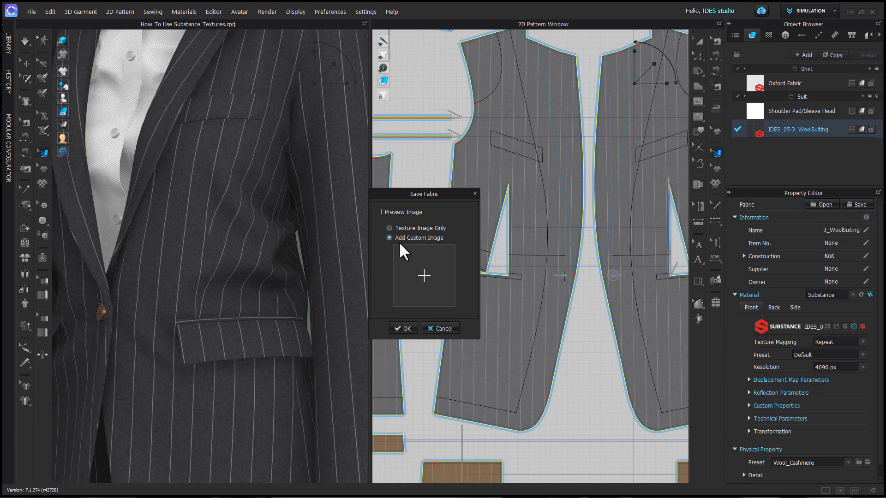